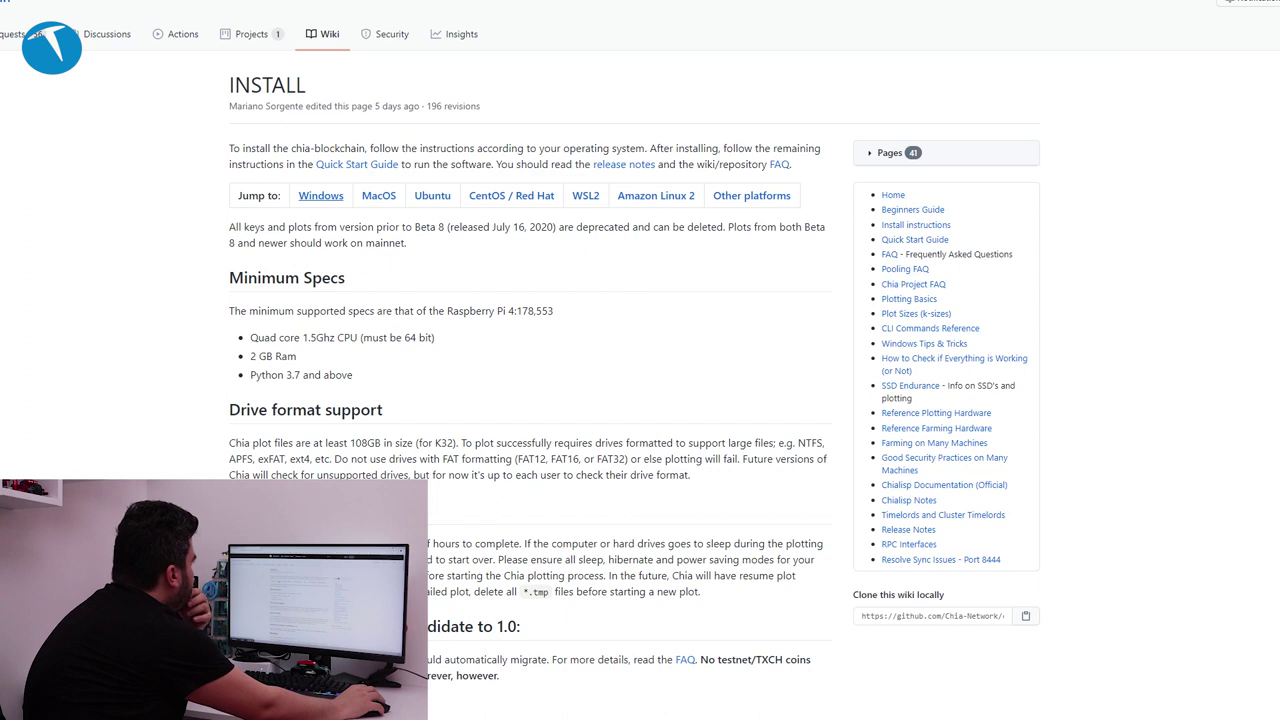
Read through the Chia install wiki page, covering minimum specs, drive format support and the Windows and macOS instructions
{"action": "scroll", "coordinate": [320, 195], "scroll_direction": "down", "scroll_amount": 10}
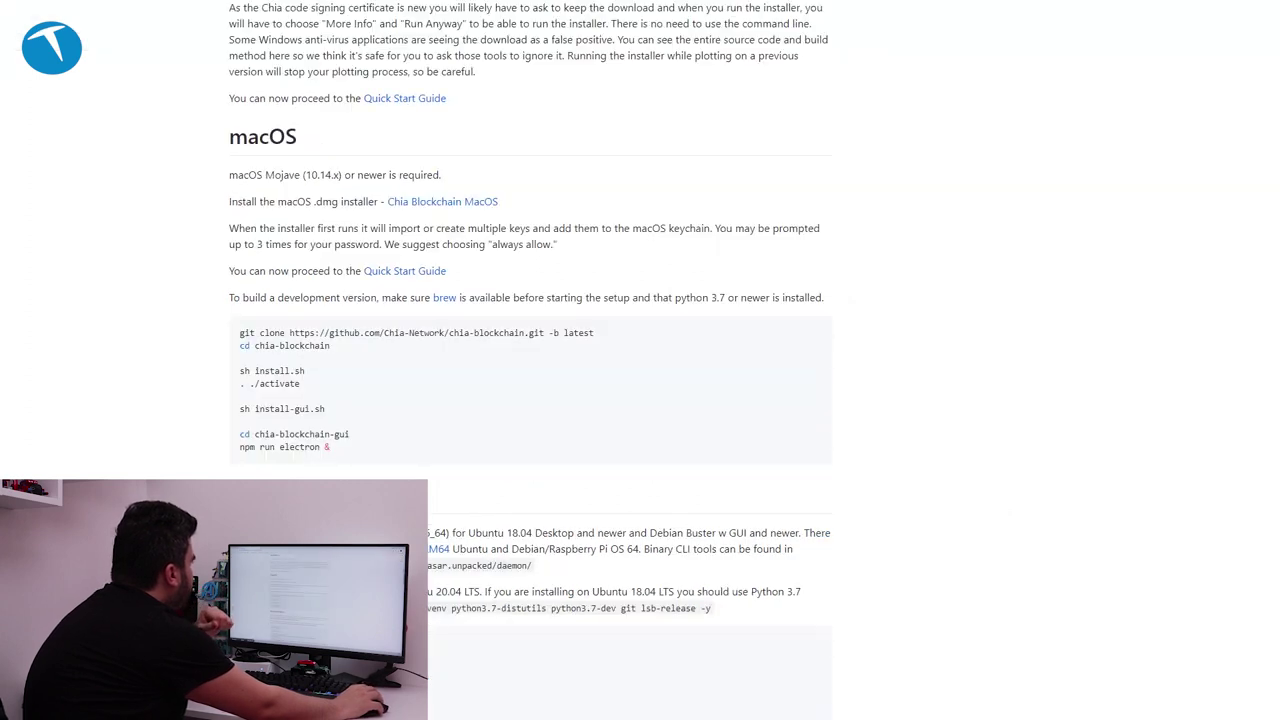
{"action": "scroll", "coordinate": [530, 300], "scroll_direction": "up", "scroll_amount": 1}
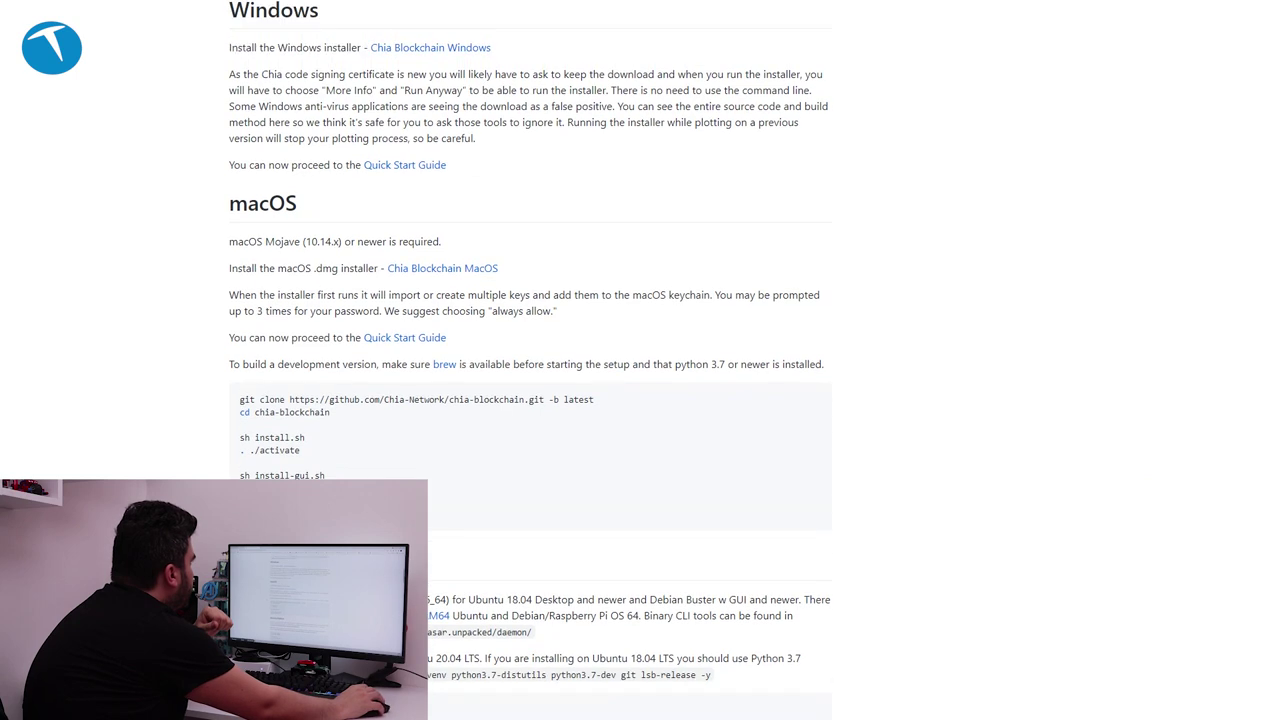
{"action": "scroll", "coordinate": [1100, 303], "scroll_direction": "up", "scroll_amount": 6}
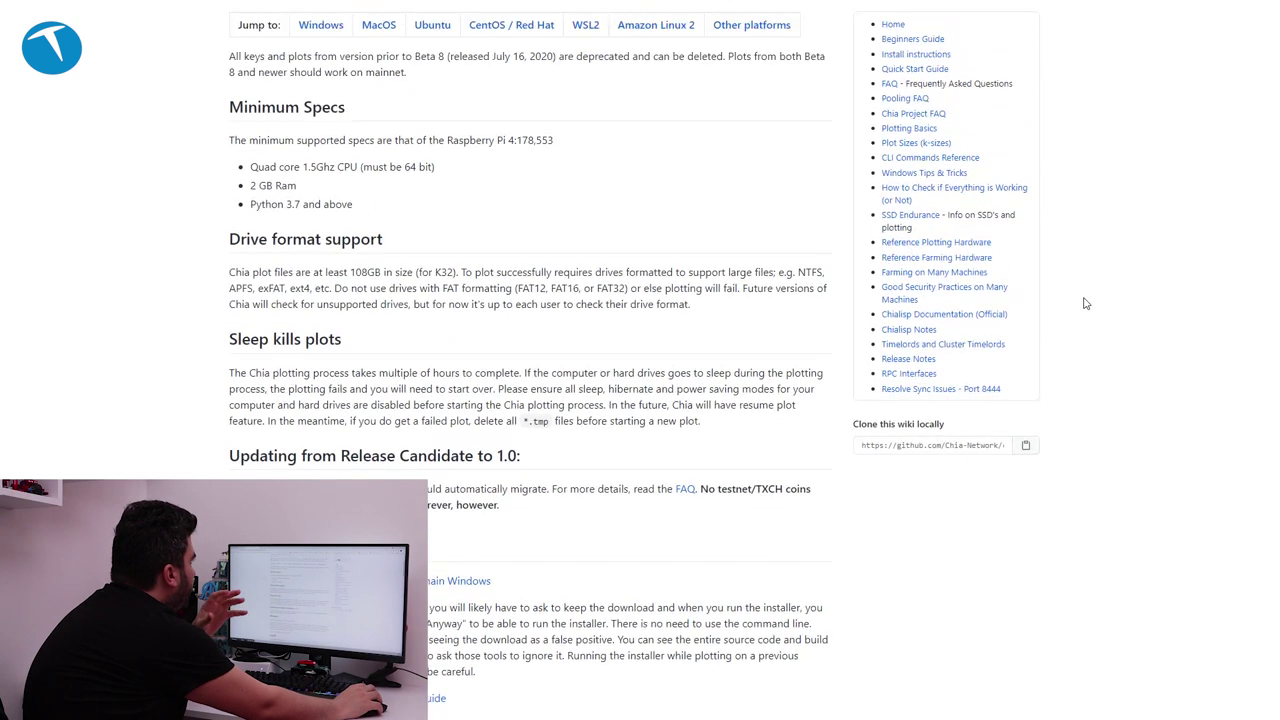
{"action": "scroll", "coordinate": [1086, 303], "scroll_direction": "up", "scroll_amount": 2}
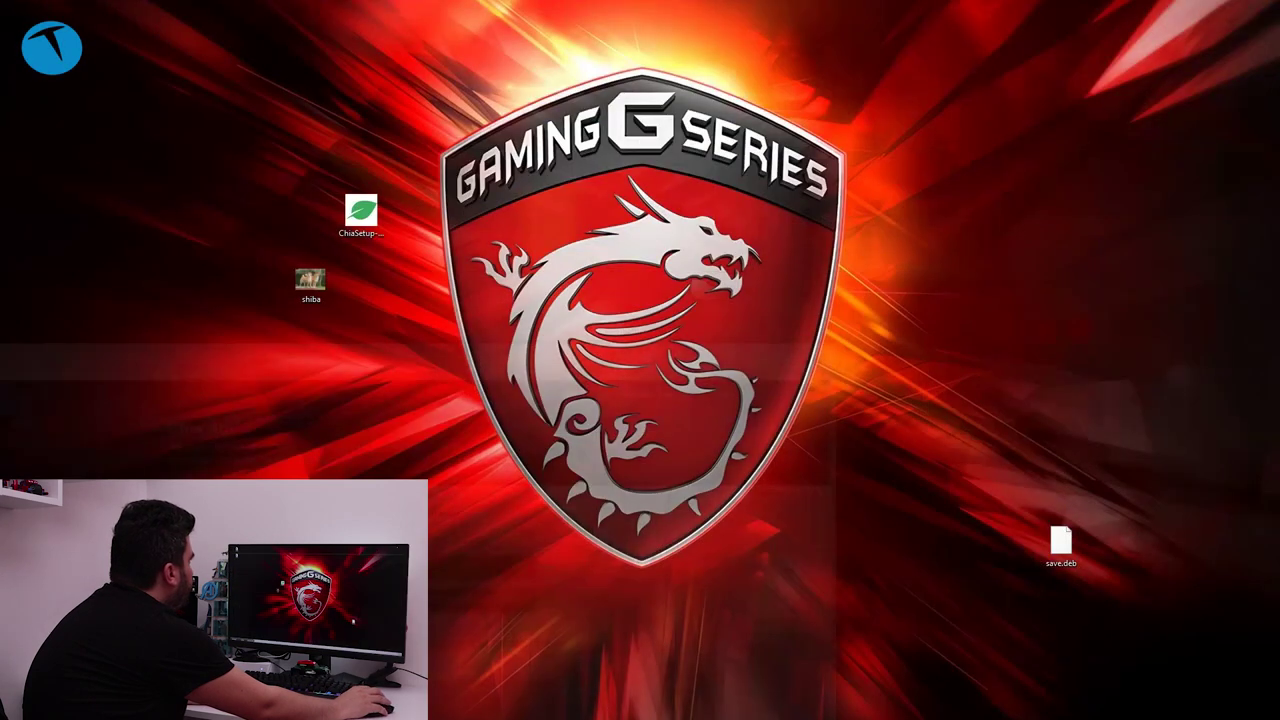
Move the ChiaSetup-1.1.5 installer higher on the desktop, launch it and allow it to run
{"action": "left_click_drag", "start_coordinate": [361, 212], "coordinate": [411, 72]}
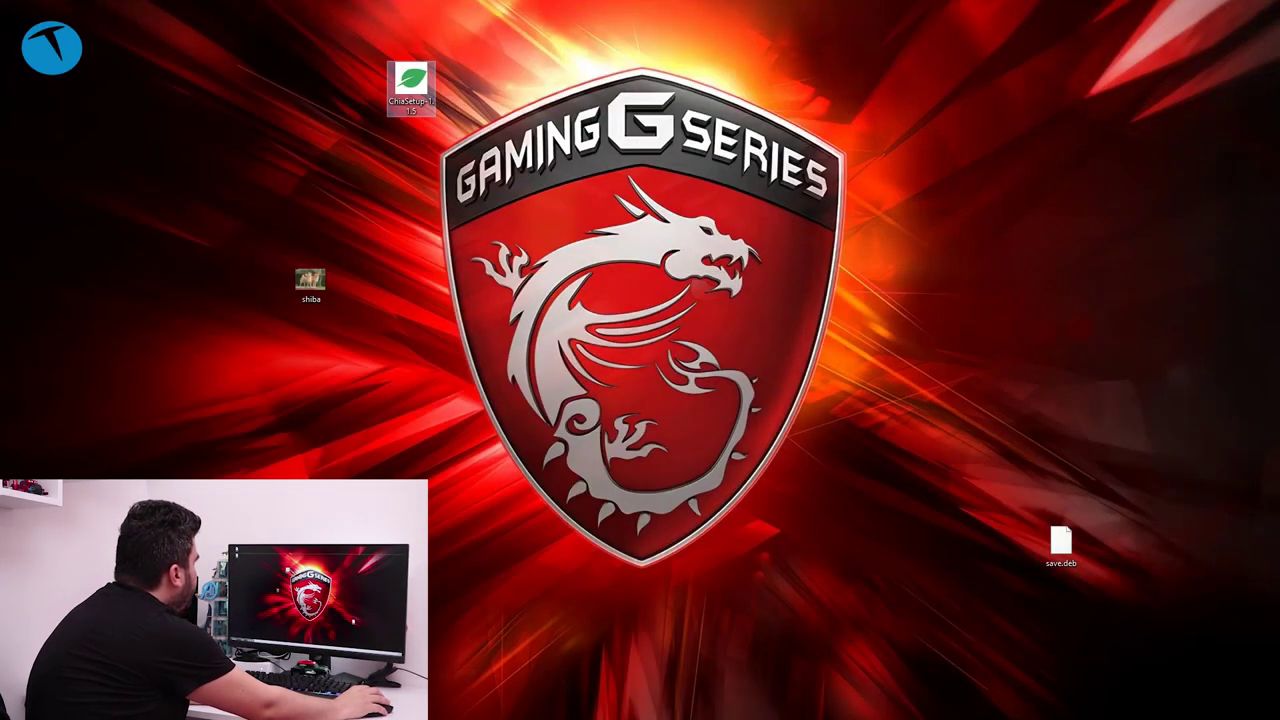
{"action": "left_click", "coordinate": [1262, 352]}
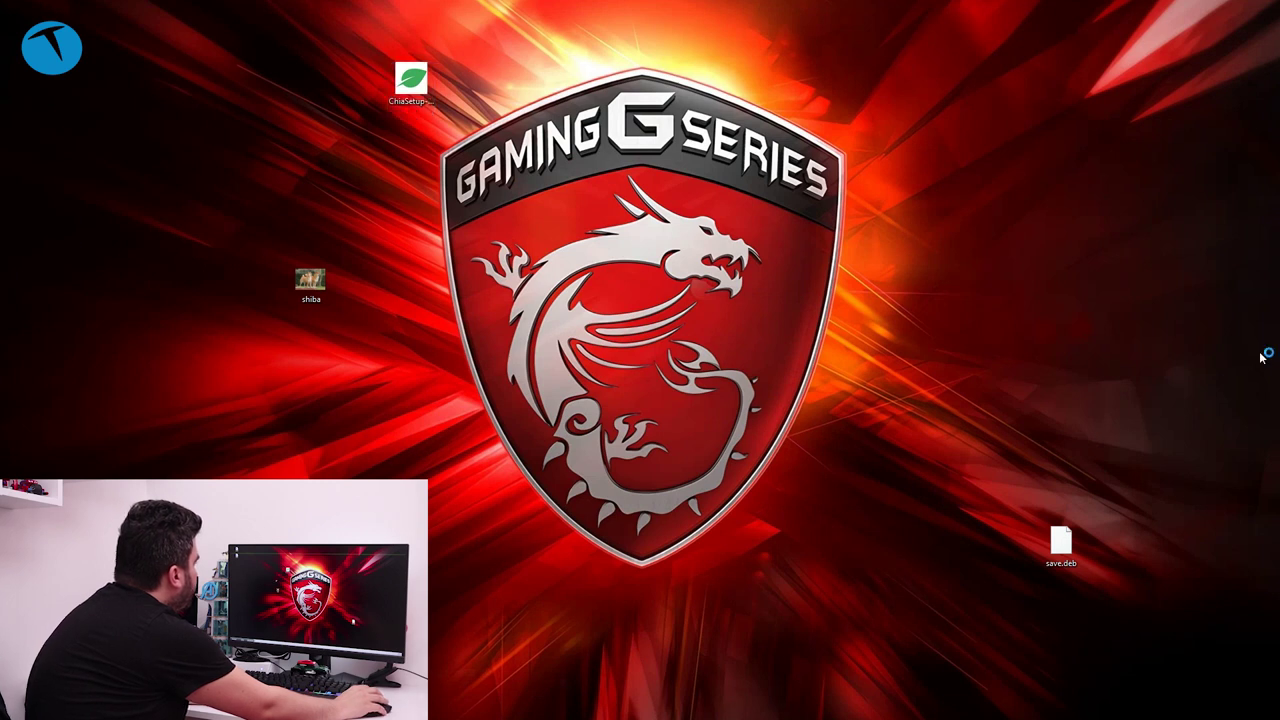
{"action": "double_click", "coordinate": [411, 80]}
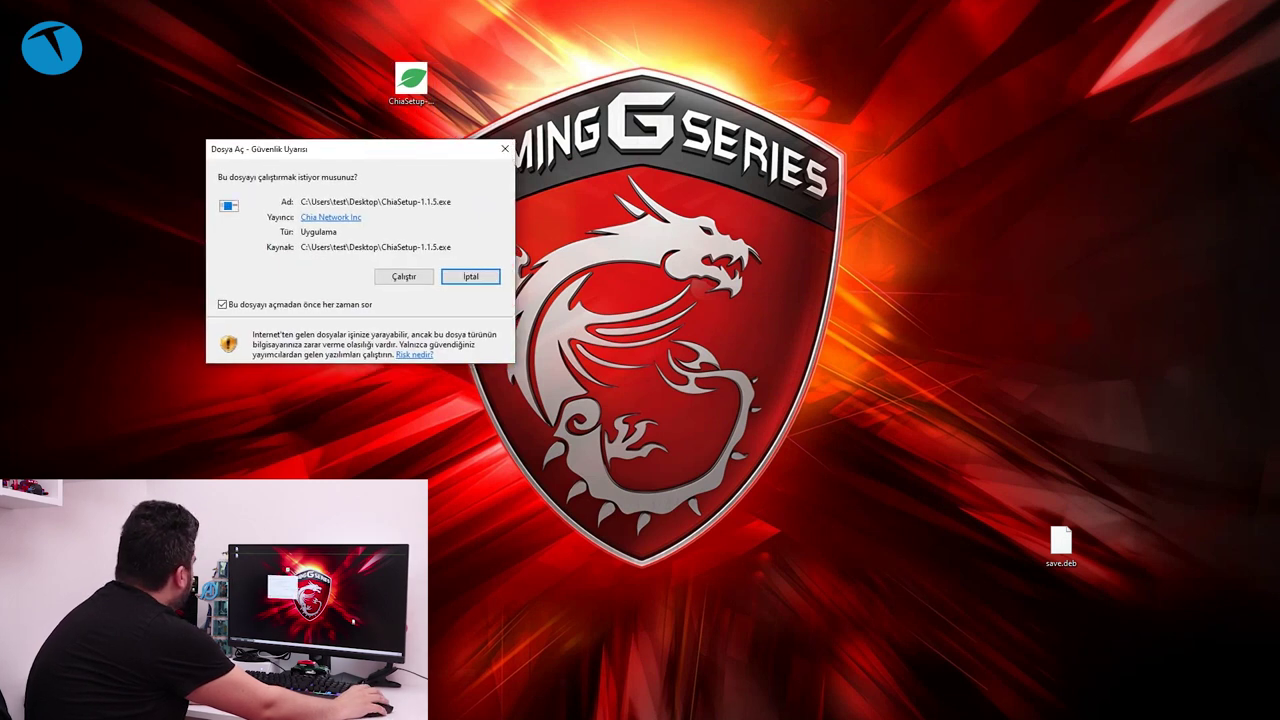
{"action": "left_click", "coordinate": [404, 277]}
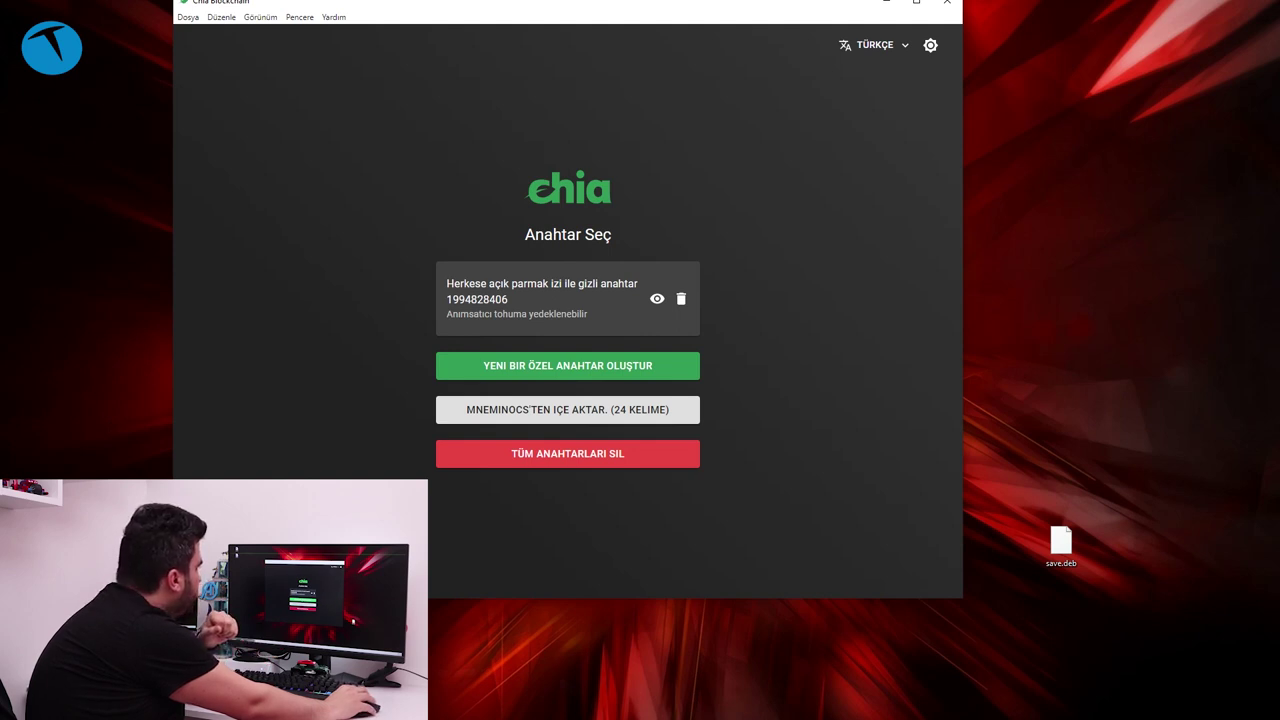
Create a new private key and accept the generated 24-word recovery phrase for the new wallet
{"action": "left_click", "coordinate": [568, 365]}
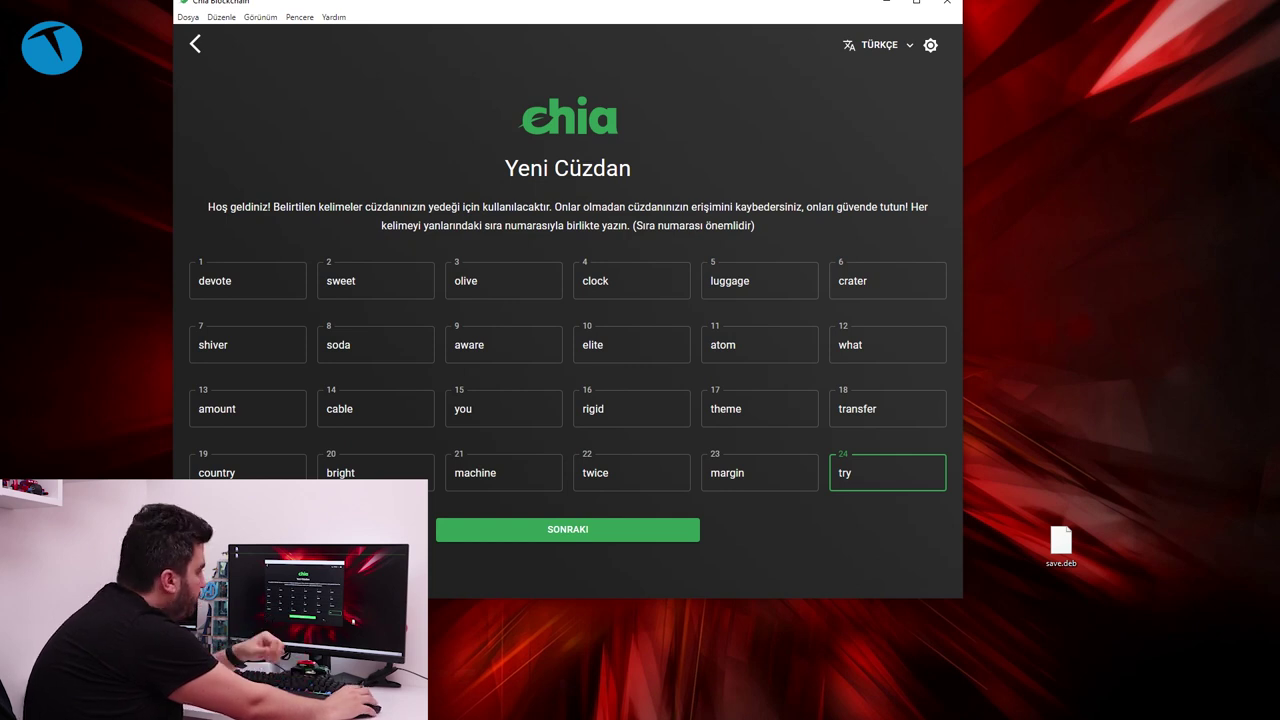
{"action": "left_click", "coordinate": [592, 532]}
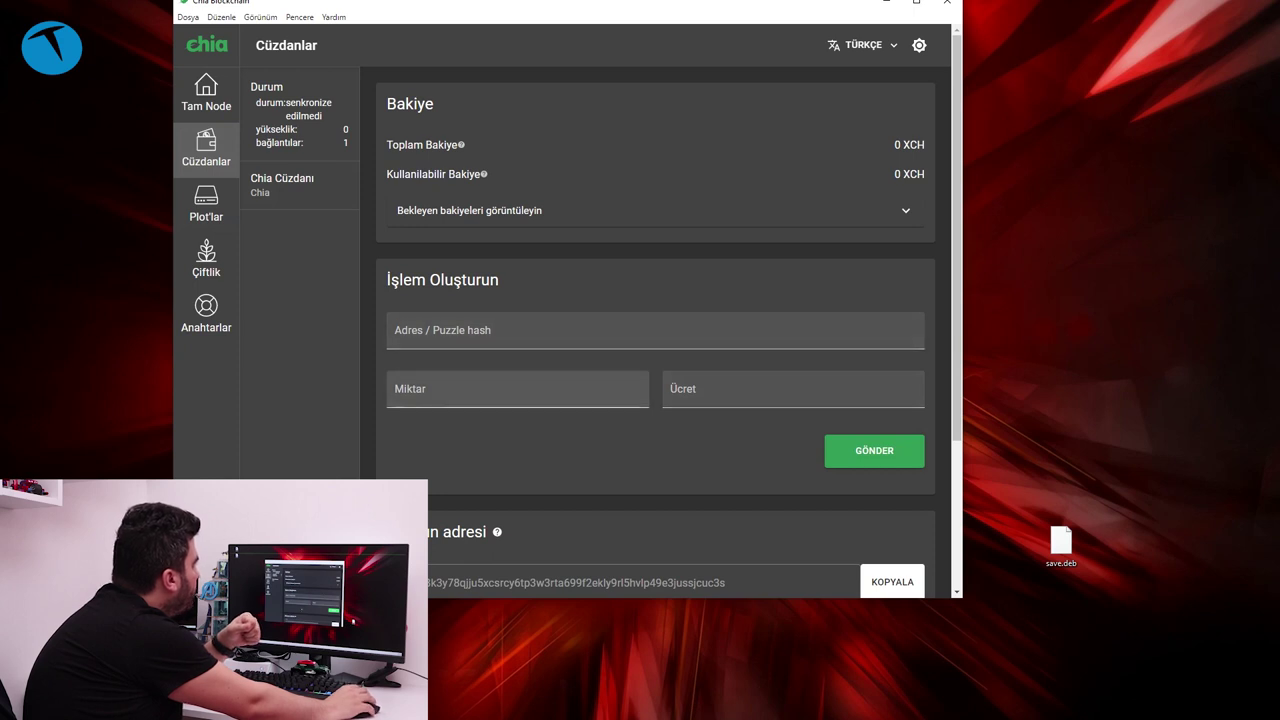
Examine the wallet page, the local plot's status and the full node's synchronization status
{"action": "scroll", "coordinate": [655, 330], "scroll_direction": "down", "scroll_amount": 2}
{"action": "scroll", "coordinate": [655, 330], "scroll_direction": "up", "scroll_amount": 1}
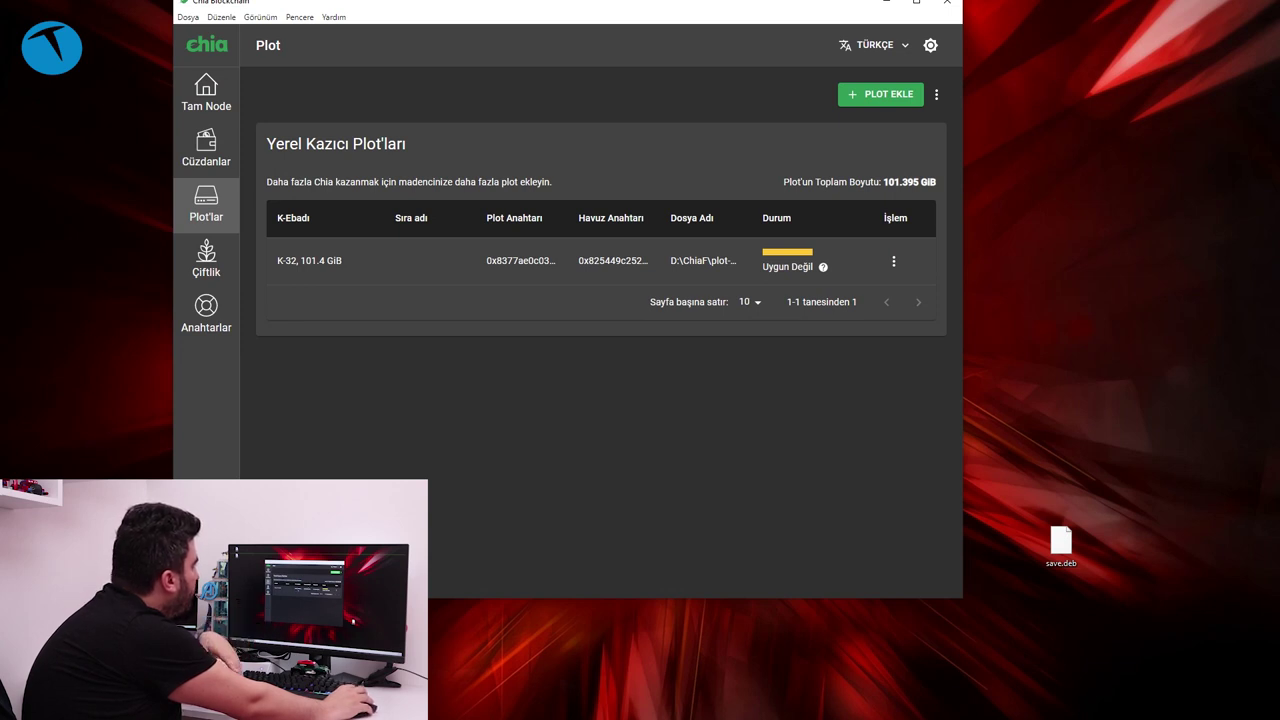
{"action": "mouse_move", "coordinate": [823, 267]}
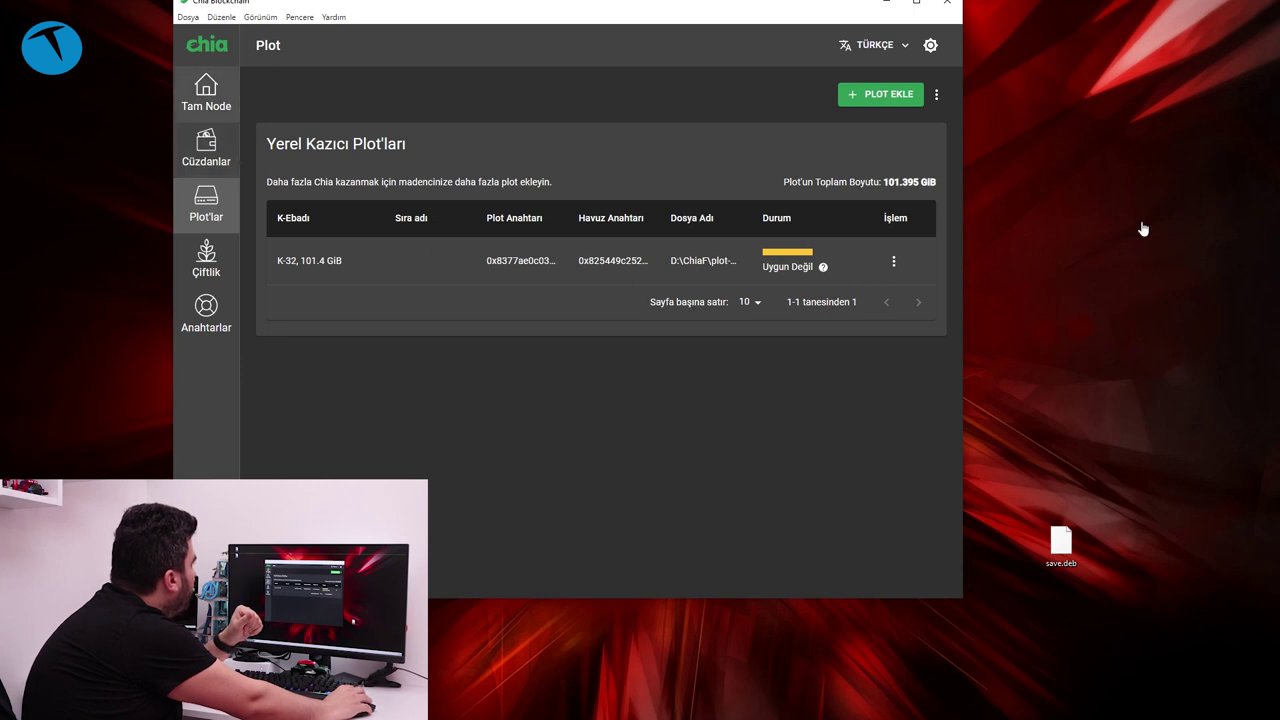
{"action": "left_click_drag", "start_coordinate": [506, 145], "coordinate": [586, 145]}
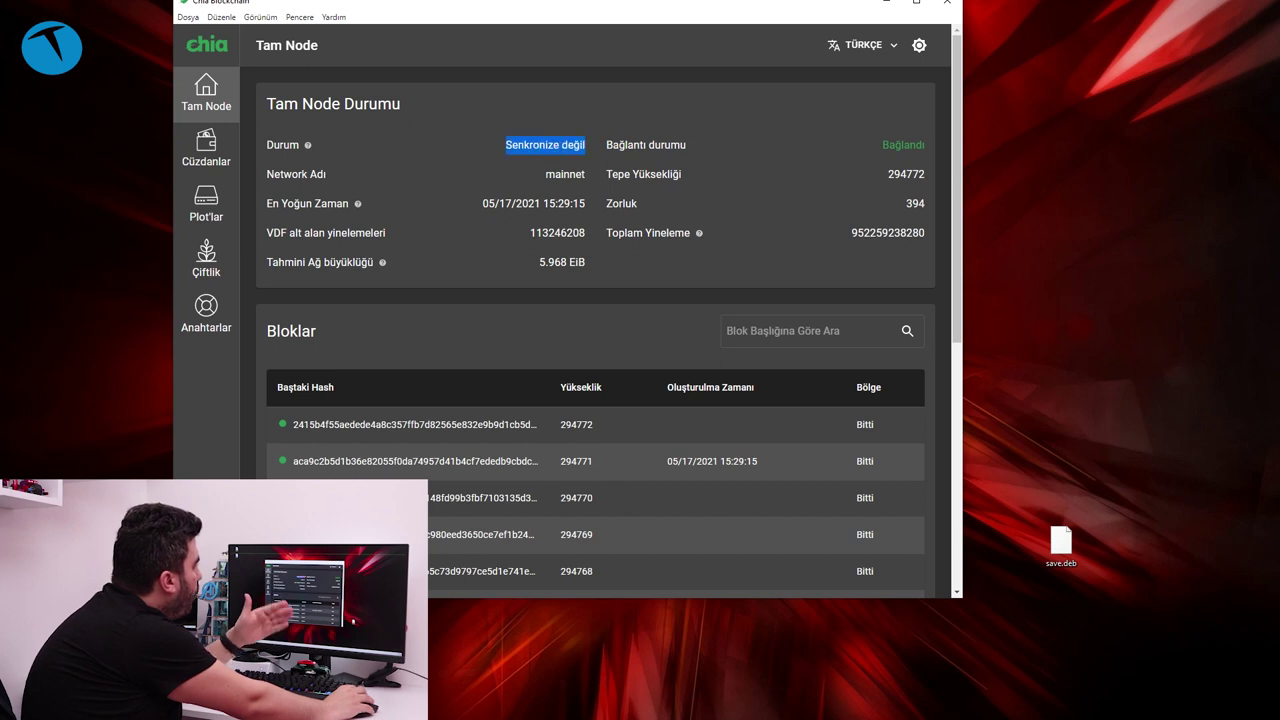
{"action": "left_click", "coordinate": [586, 145]}
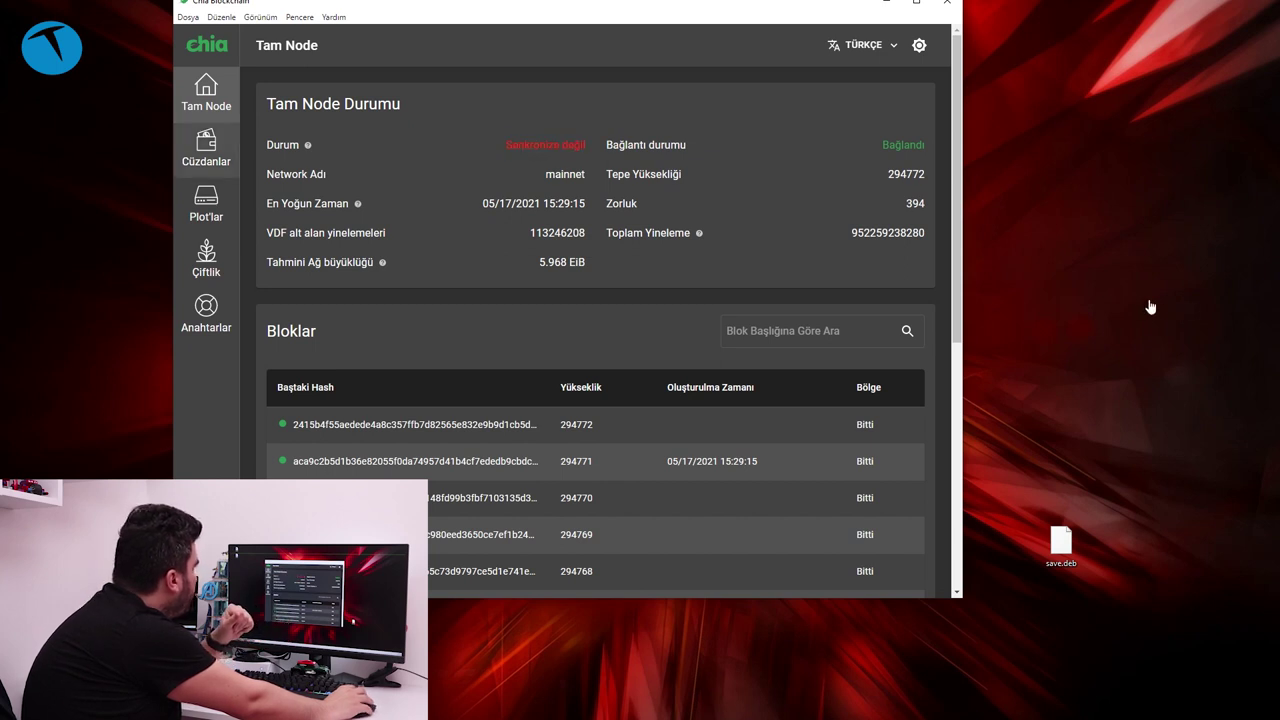
Start adding a new plot and review the available plot sizes, keeping 101.4GiB (k=32)
{"action": "left_click", "coordinate": [206, 205]}
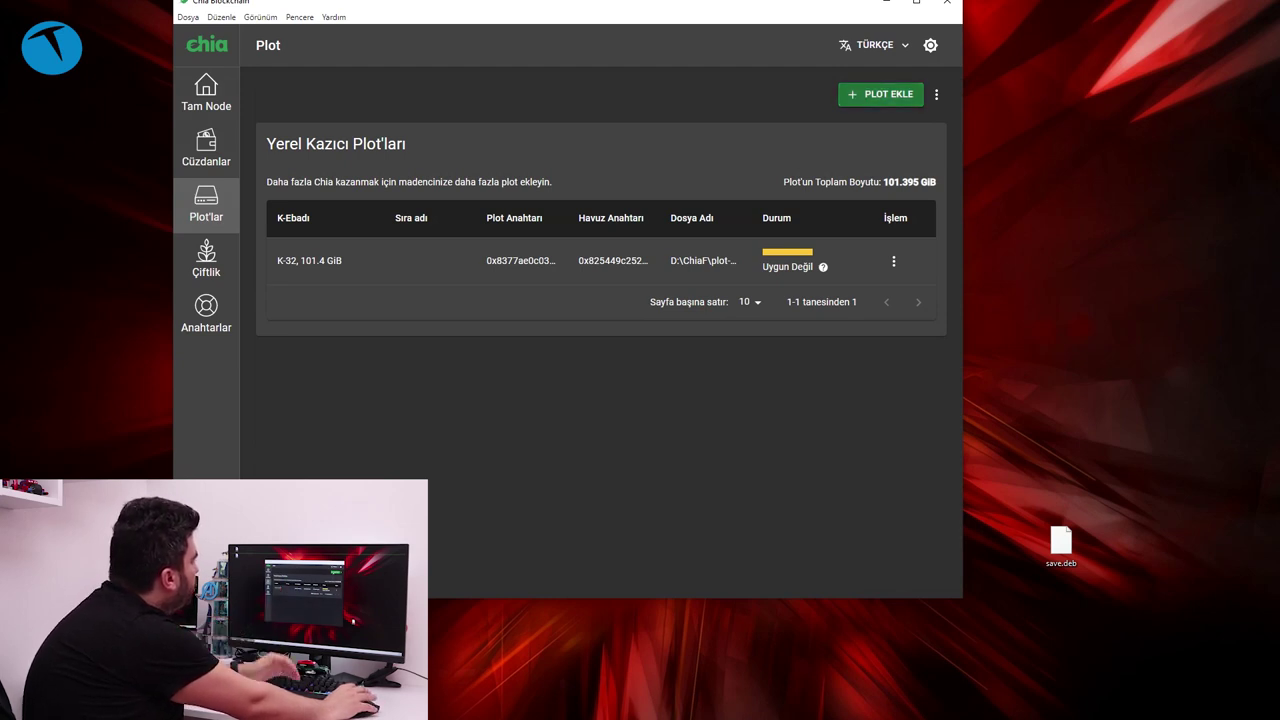
{"action": "left_click", "coordinate": [880, 94]}
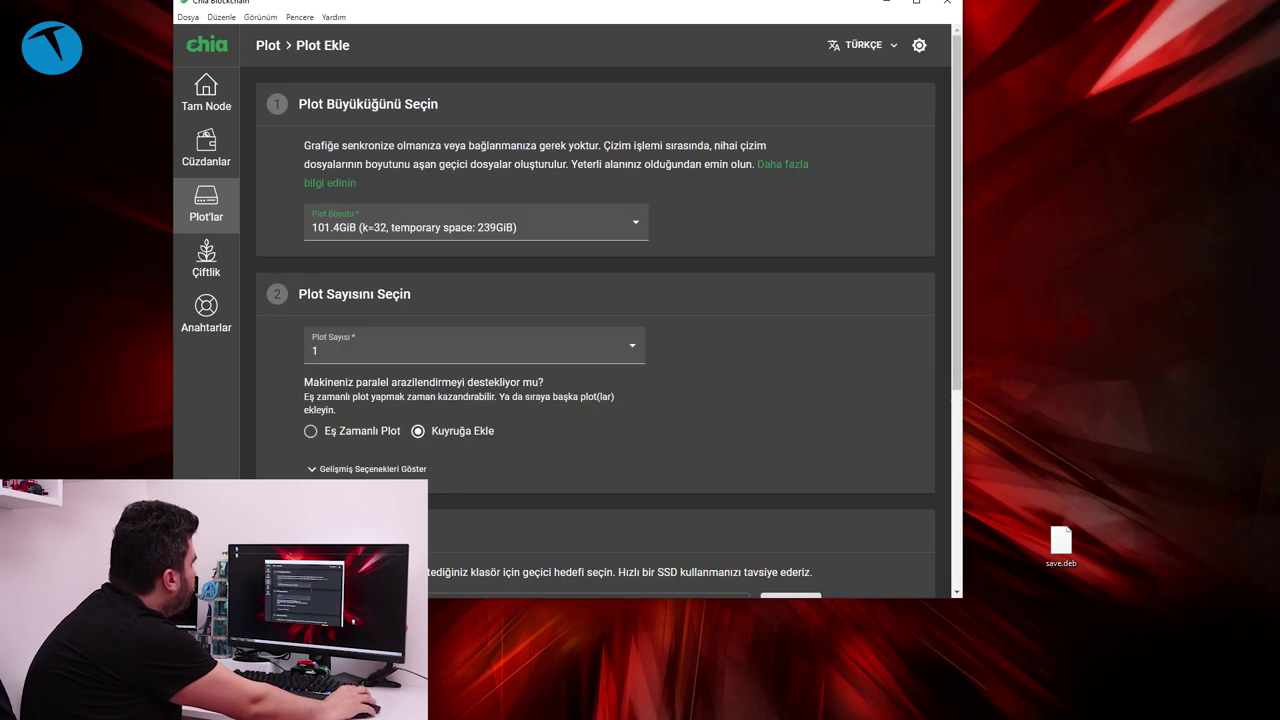
{"action": "left_click", "coordinate": [475, 227]}
{"action": "left_click", "coordinate": [475, 221]}
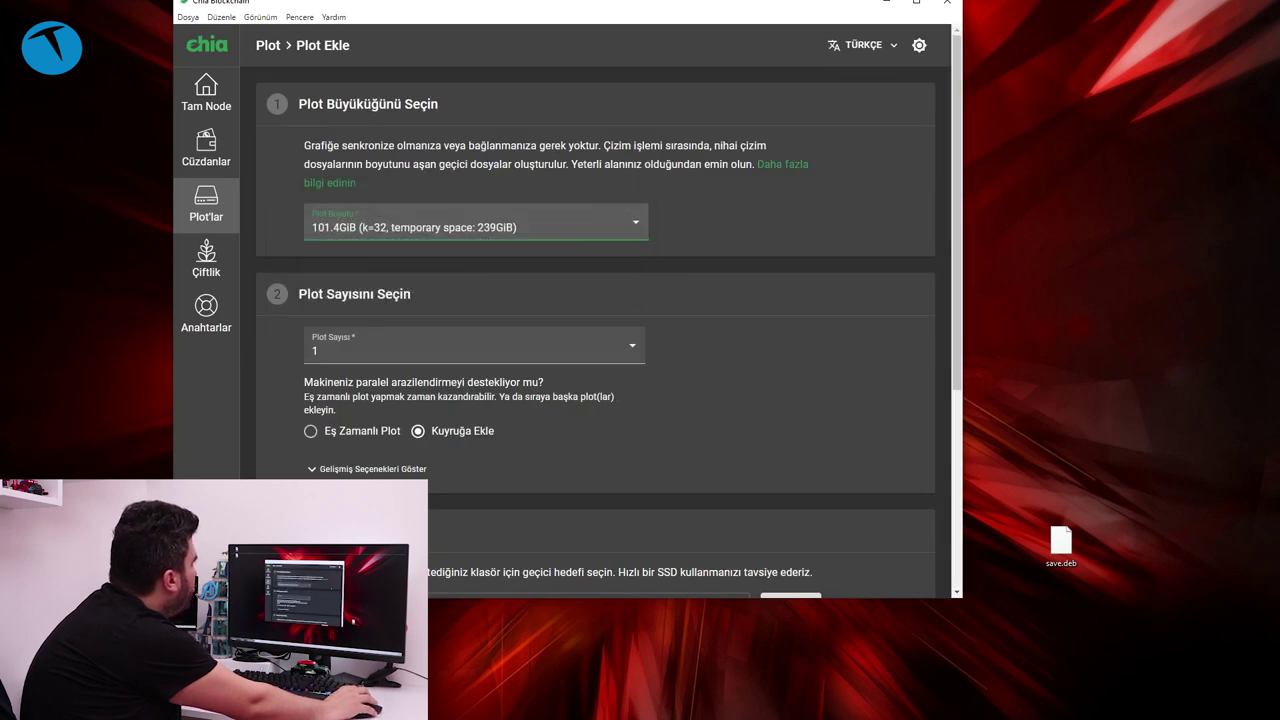
{"action": "left_click", "coordinate": [475, 227]}
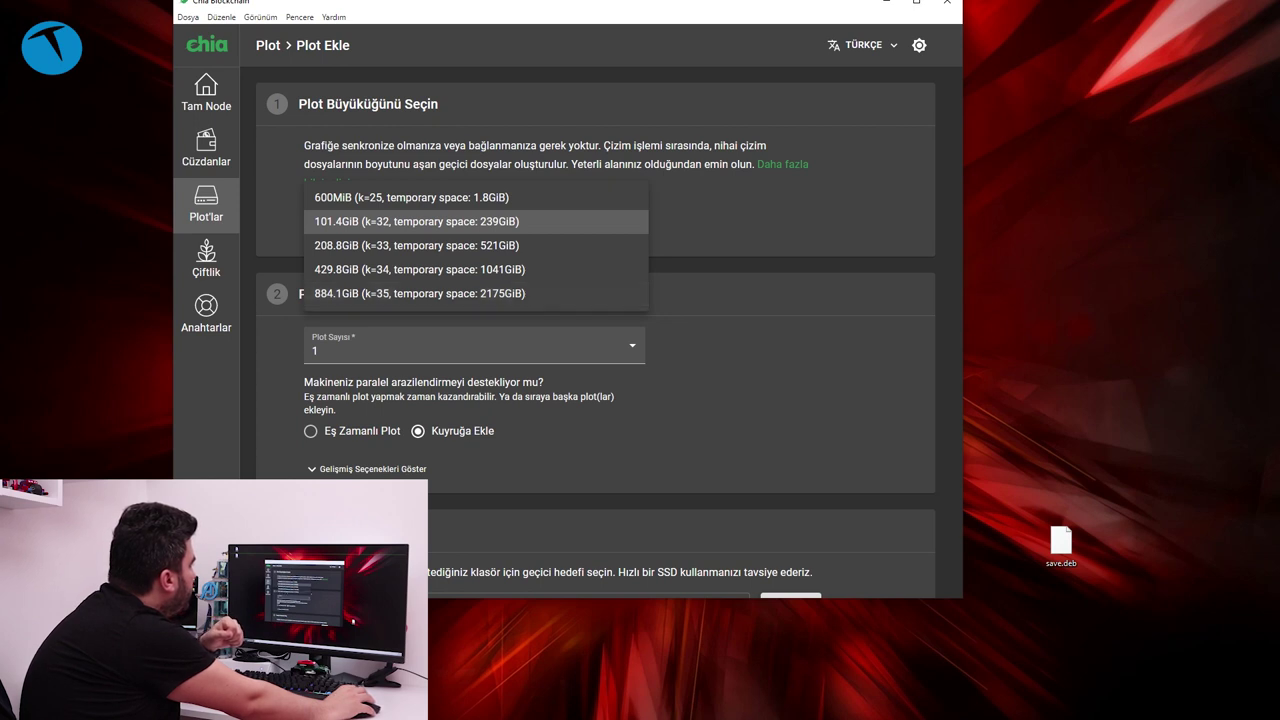
{"action": "key", "text": "Escape"}
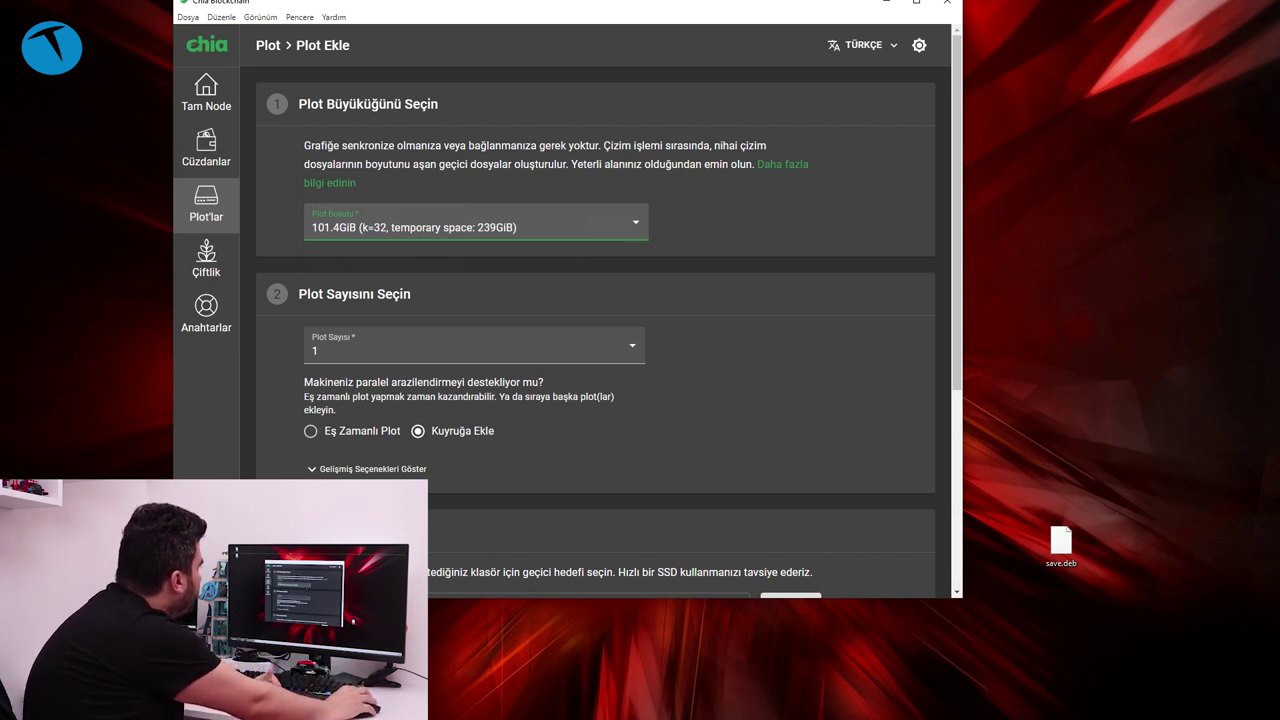
Set the plot size to 600MiB (k=25) and confirm using a size below the mainnet minimum
{"action": "key", "text": "Return"}
{"action": "key", "text": "Up"}
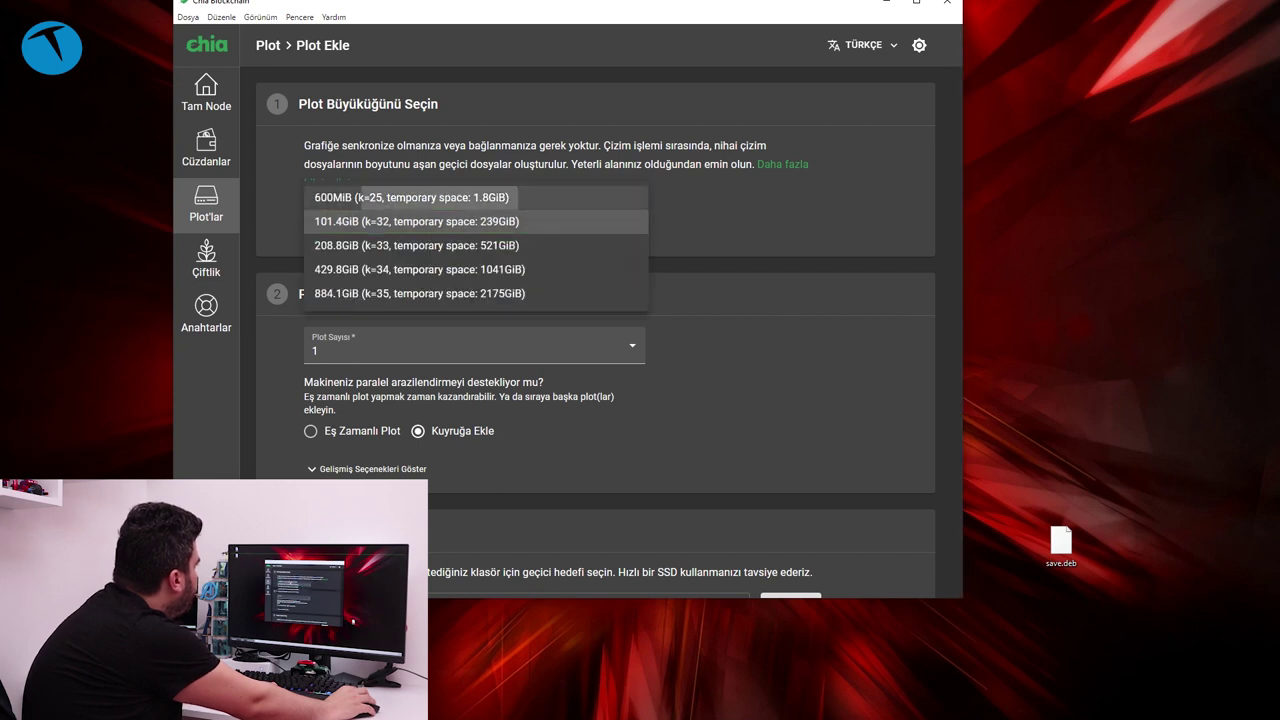
{"action": "key", "text": "Return"}
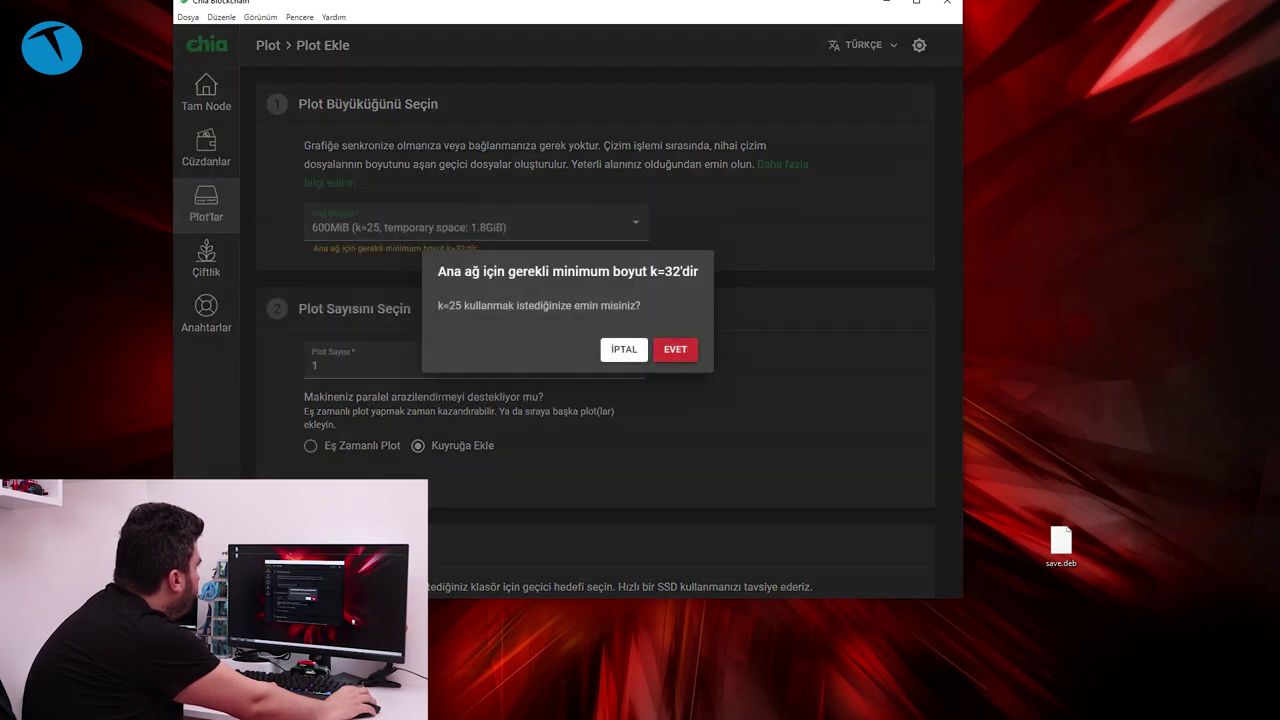
{"action": "key", "text": "Return"}
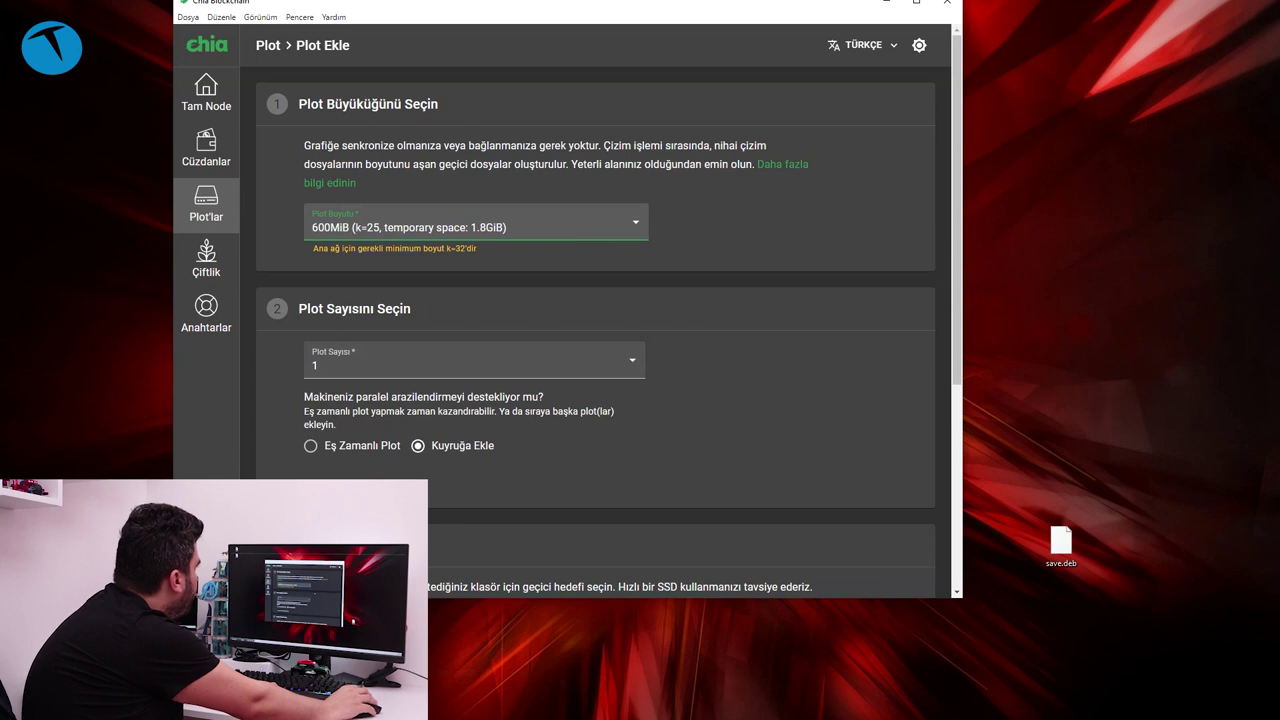
Review the available plot counts for the new plot without changing the count
{"action": "scroll", "coordinate": [609, 314], "scroll_direction": "down", "scroll_amount": 1}
{"action": "left_click", "coordinate": [474, 293]}
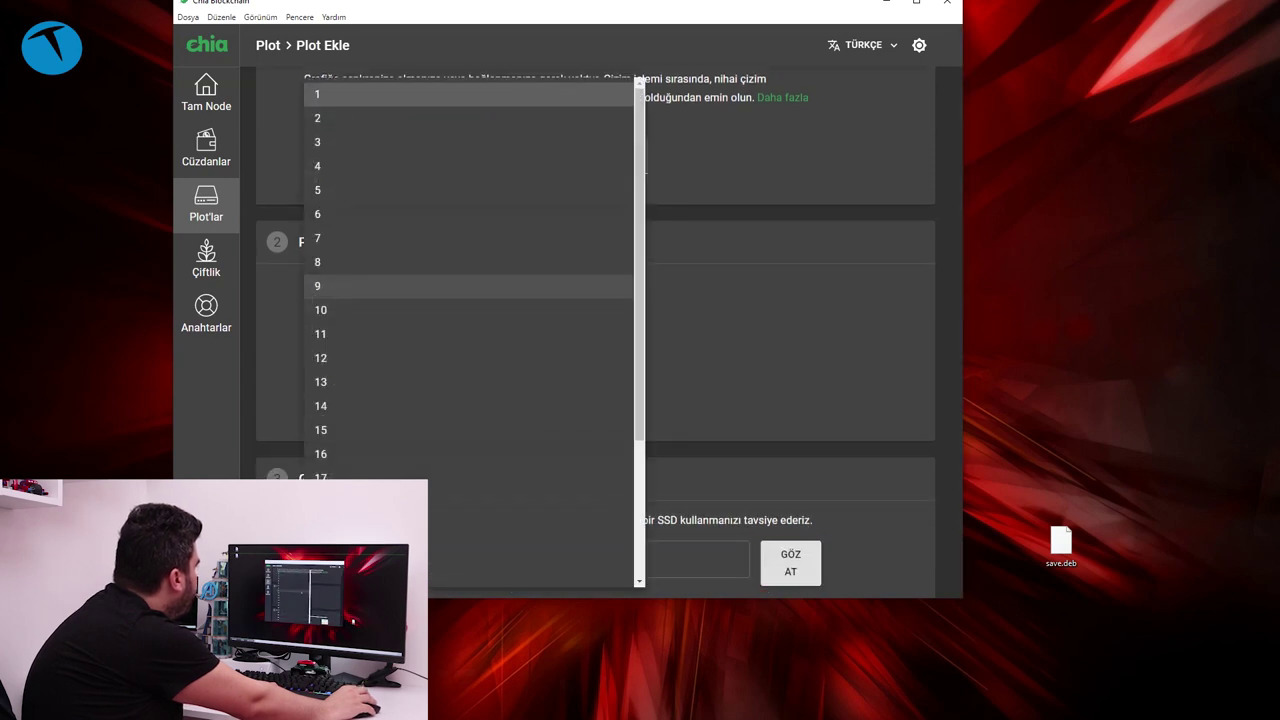
{"action": "key", "text": "Escape"}
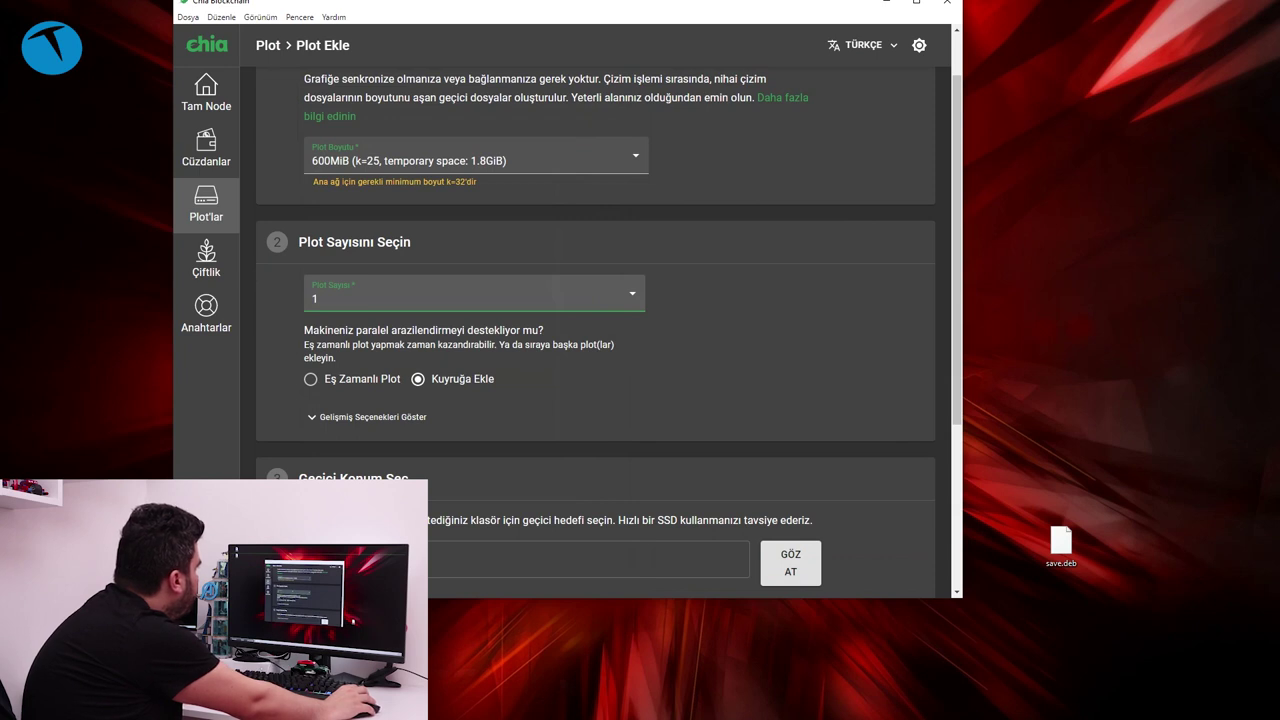
Expand the advanced options for the plot count and review them along with the temporary location settings
{"action": "scroll", "coordinate": [596, 330], "scroll_direction": "down", "scroll_amount": 2}
{"action": "scroll", "coordinate": [596, 330], "scroll_direction": "down", "scroll_amount": 1}
{"action": "scroll", "coordinate": [596, 330], "scroll_direction": "up", "scroll_amount": 1}
{"action": "left_click", "coordinate": [368, 283]}
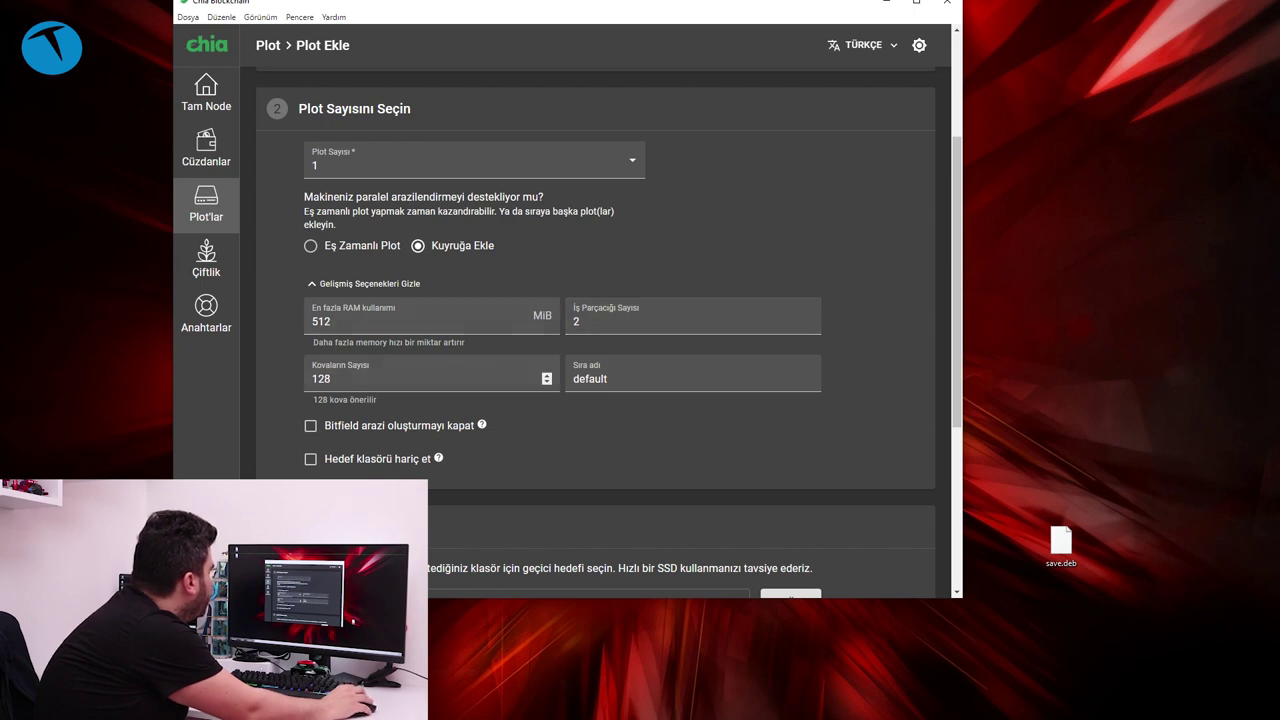
{"action": "scroll", "coordinate": [595, 330], "scroll_direction": "down", "scroll_amount": 5}
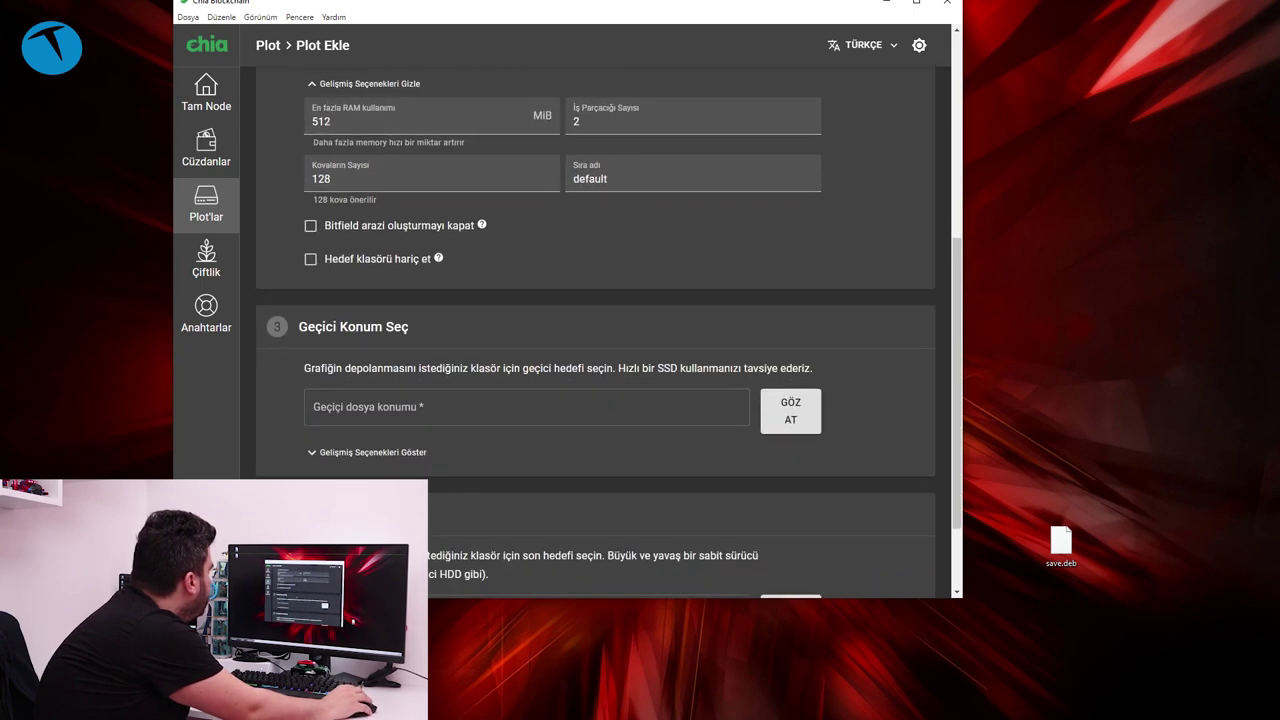
{"action": "scroll", "coordinate": [595, 330], "scroll_direction": "down", "scroll_amount": 1}
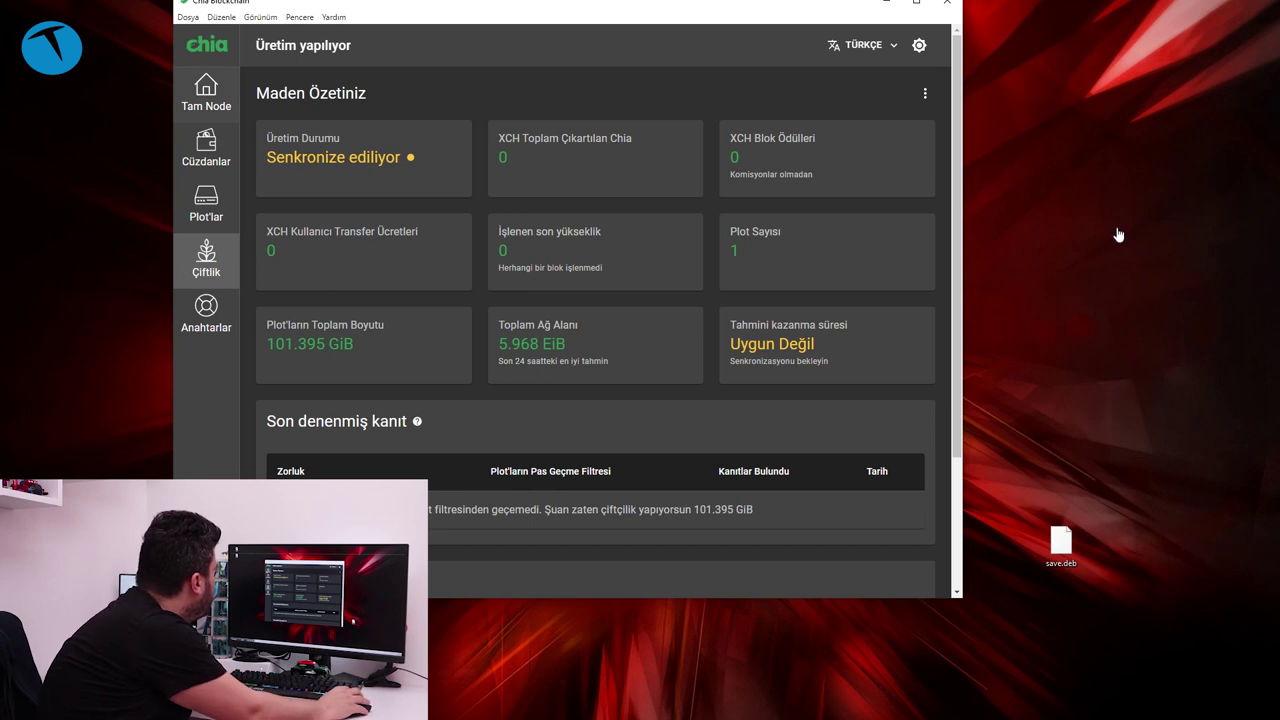
Check the full node's block list and its peer connections
{"action": "left_click", "coordinate": [206, 95]}
{"action": "scroll", "coordinate": [596, 330], "scroll_direction": "down", "scroll_amount": 8}
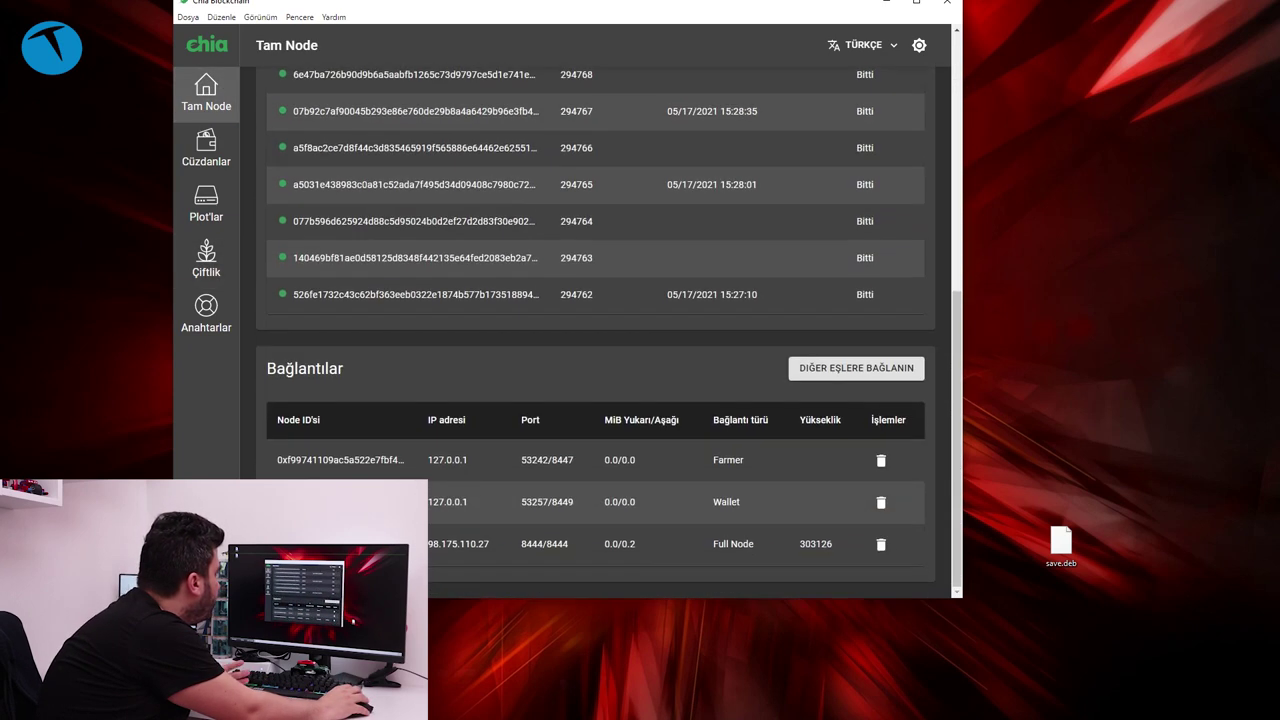
{"action": "scroll", "coordinate": [596, 330], "scroll_direction": "up", "scroll_amount": 8}
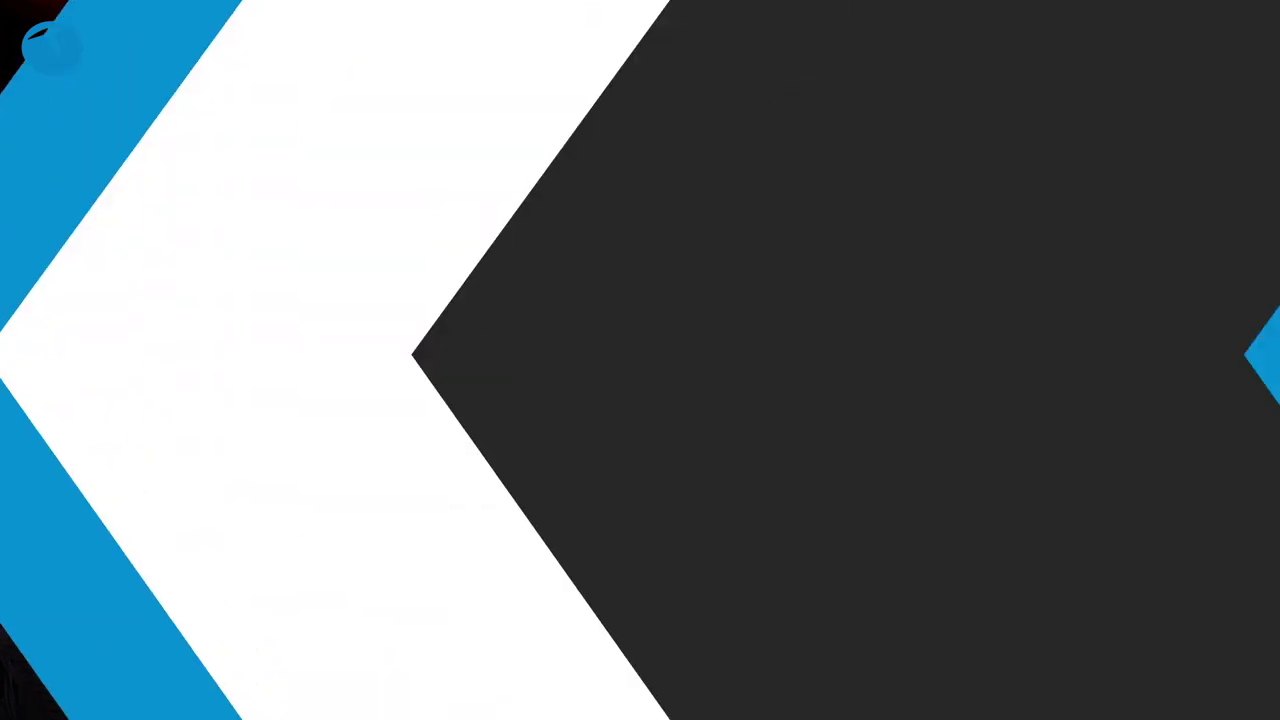